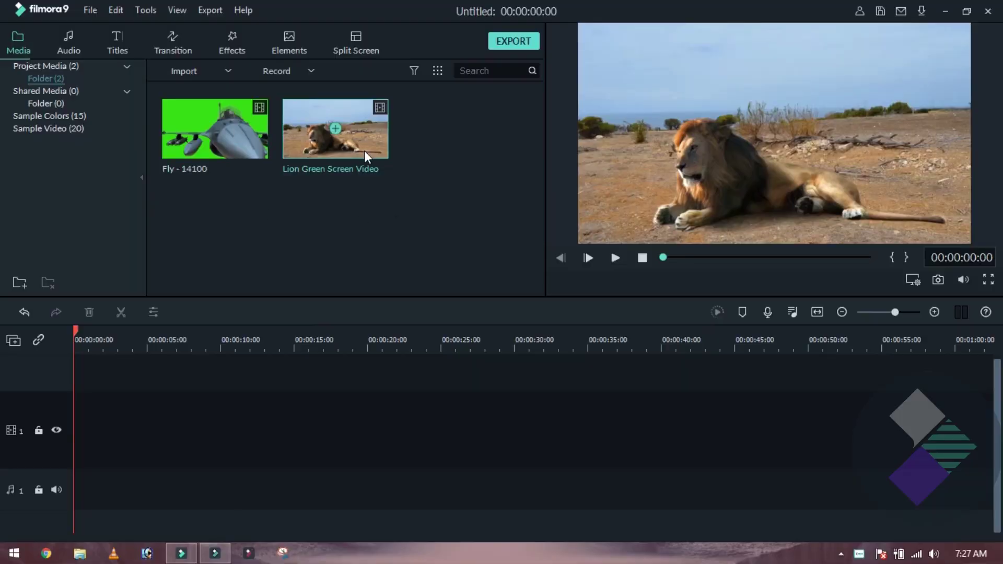
Step: Place the Fly - 14100 jet clip at 0:00 on the first video track, leaving project settings unchanged
double_click(234, 153)
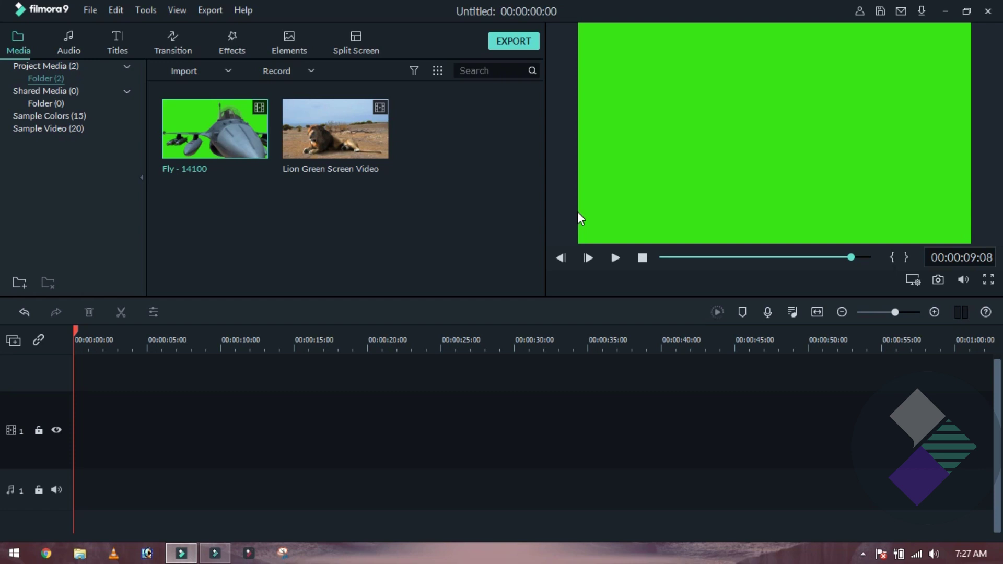
drag(181, 148, 151, 428)
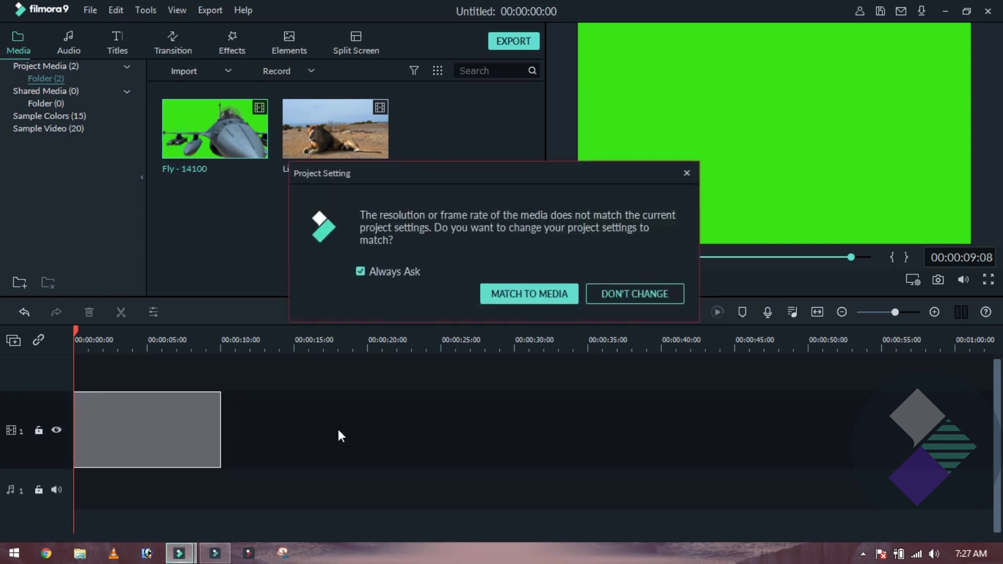
click(629, 293)
drag(175, 343, 264, 339)
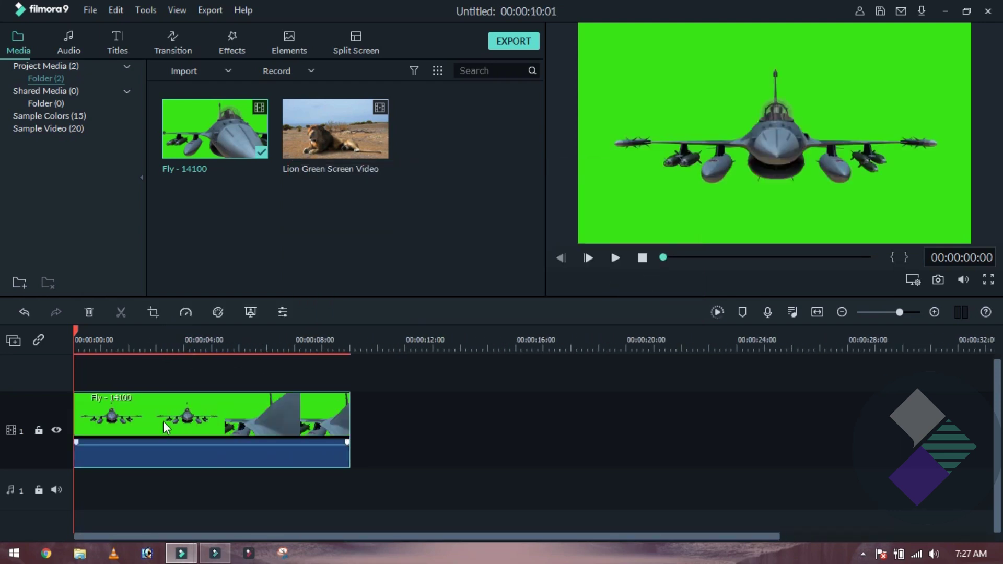
Step: Enable Chroma Key on the jet clip and sample the green backdrop as the key colour
double_click(134, 402)
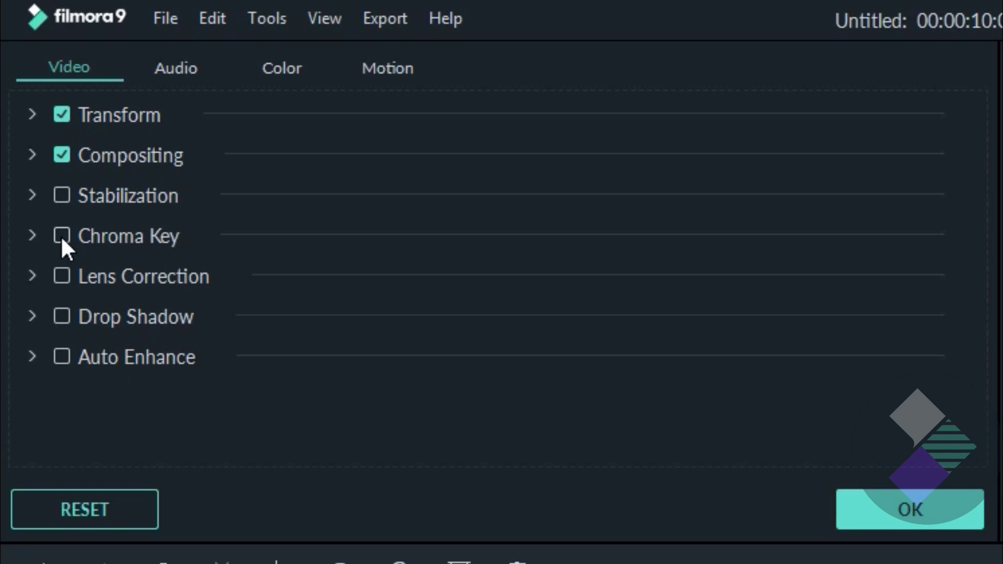
click(60, 236)
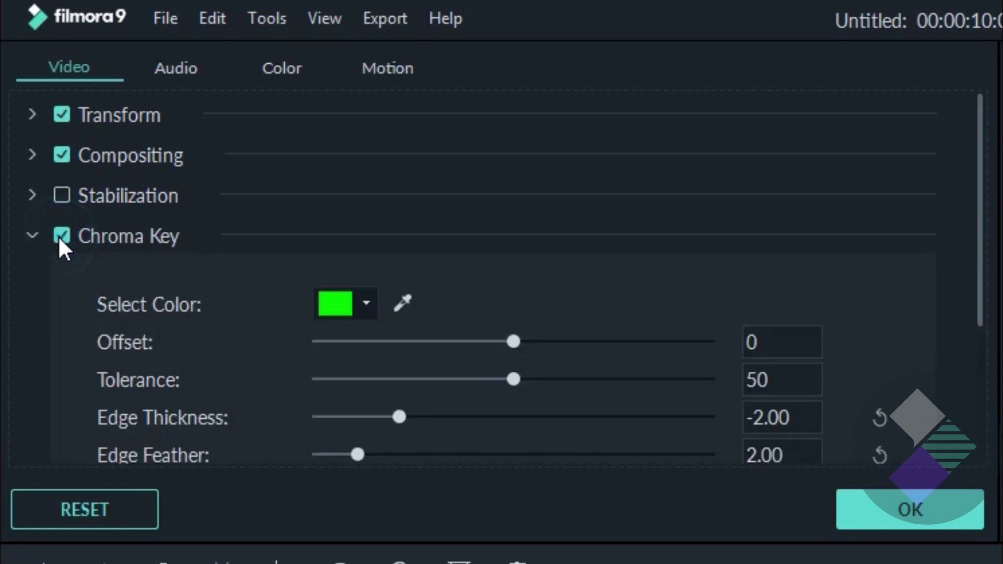
click(334, 308)
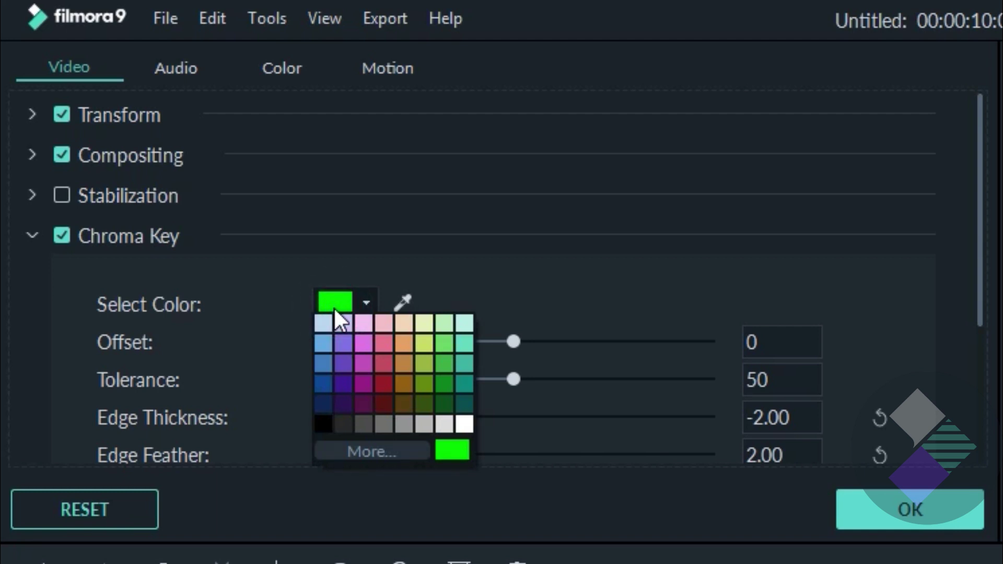
click(324, 424)
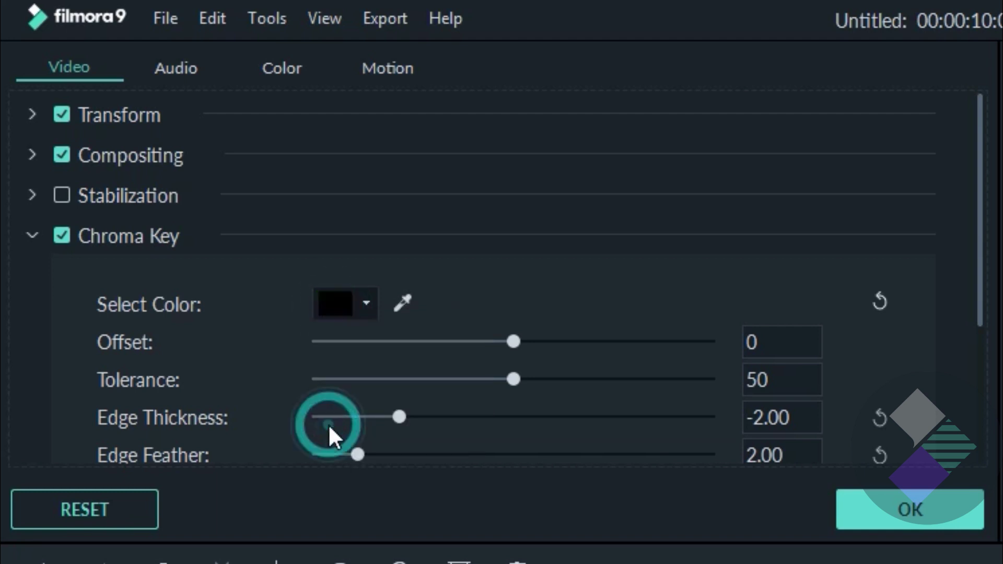
click(399, 309)
click(459, 212)
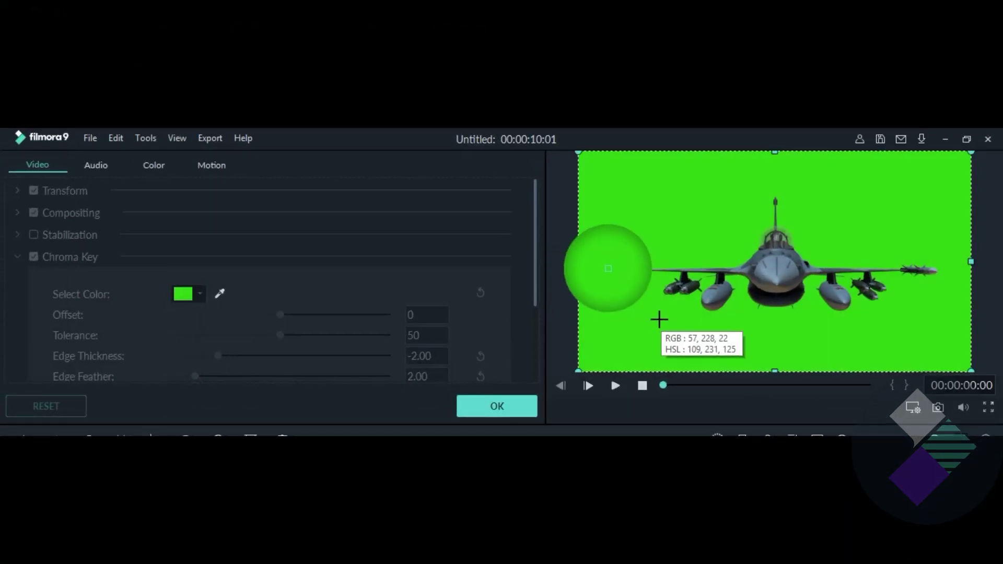
click(668, 310)
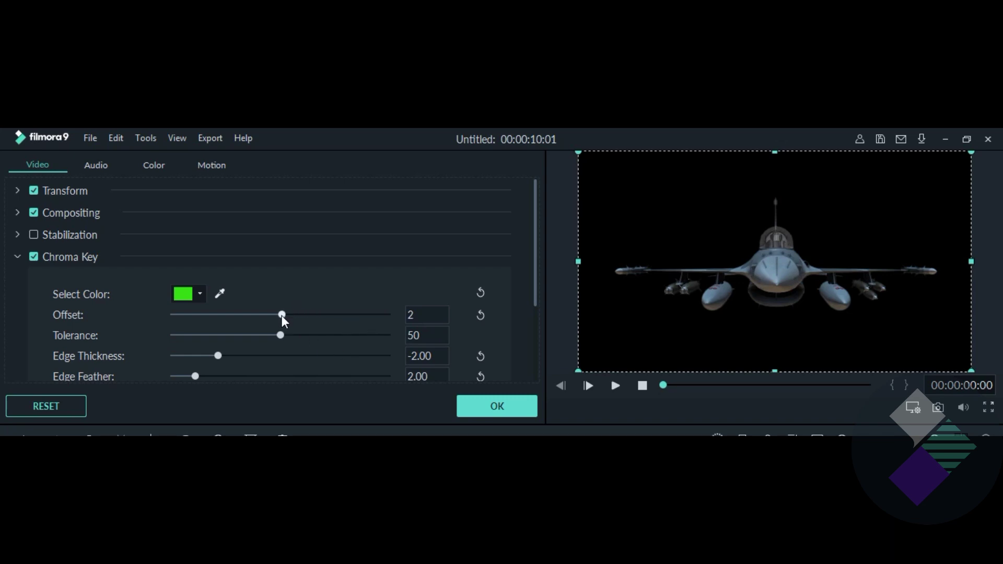
Step: Set the key's Offset to 6, Edge Thickness -0.01, Edge Feather 2.55 and Tolerance 46
drag(282, 317, 287, 317)
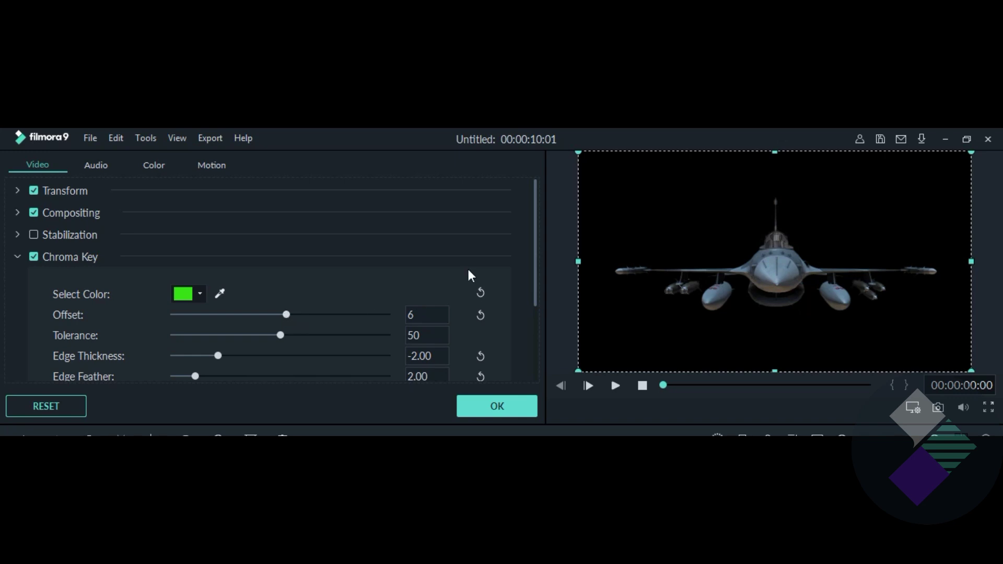
drag(537, 284, 537, 303)
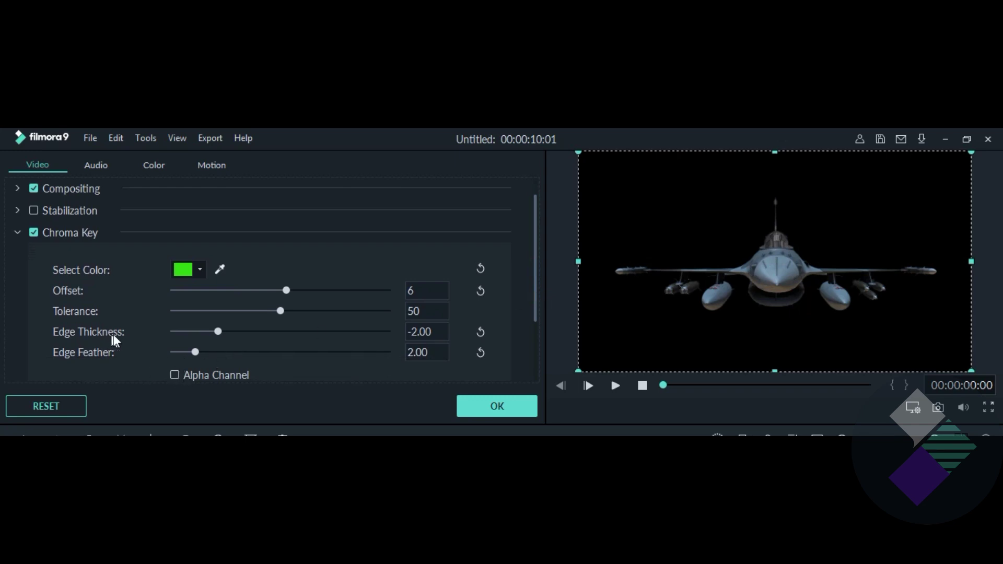
drag(216, 334, 270, 340)
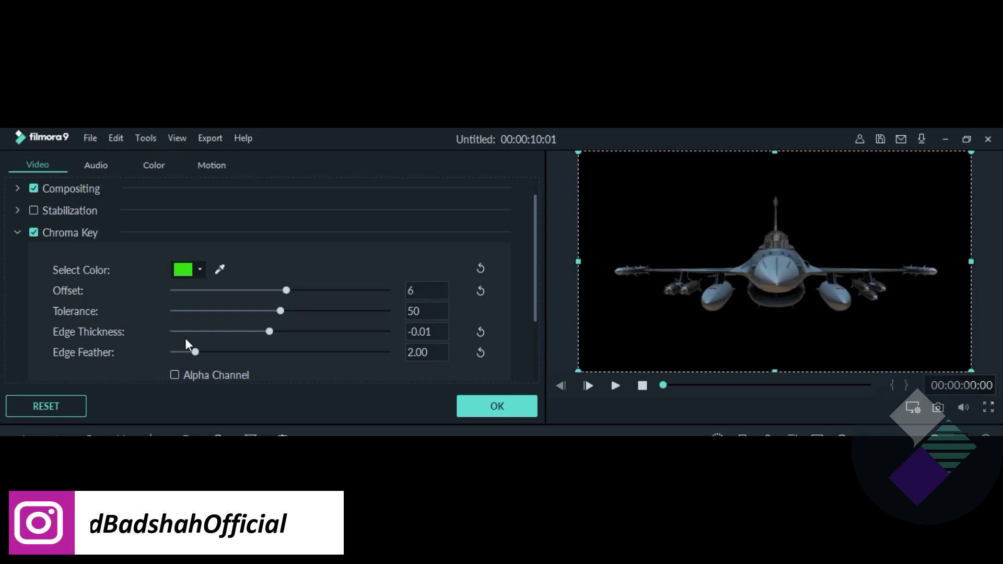
mouse_move(195, 352)
mouse_down()
mouse_move(233, 351)
mouse_move(175, 368)
mouse_move(254, 356)
mouse_move(192, 362)
mouse_move(202, 361)
mouse_up()
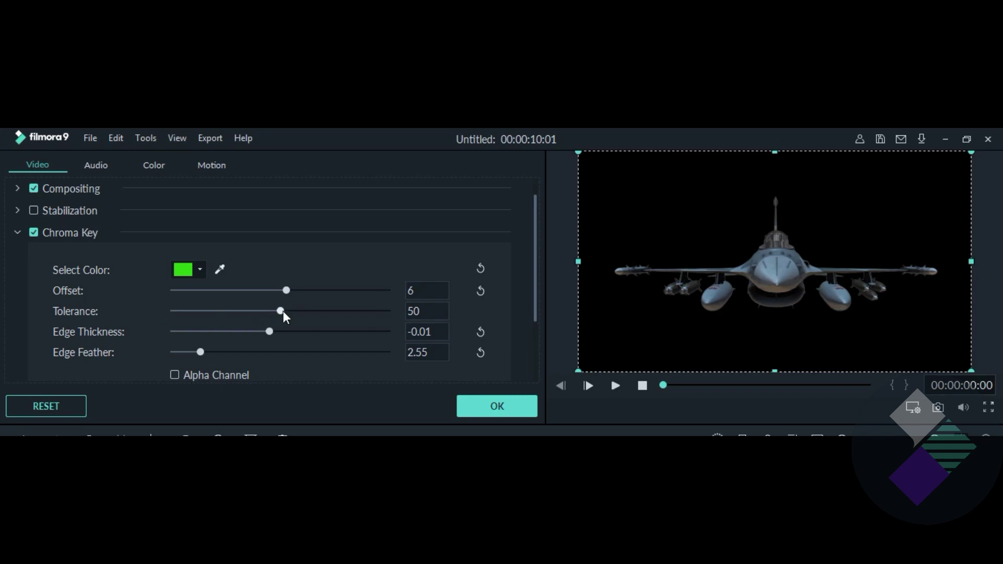
mouse_move(281, 311)
mouse_down()
mouse_move(298, 318)
mouse_move(242, 318)
mouse_move(276, 319)
mouse_up()
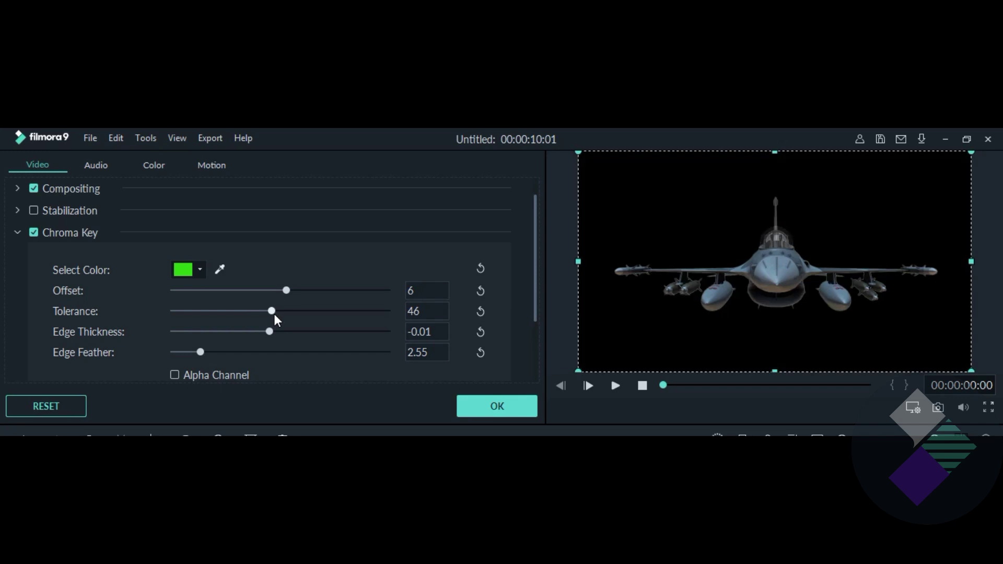
mouse_move(272, 313)
mouse_down()
mouse_move(254, 314)
mouse_move(271, 312)
mouse_up()
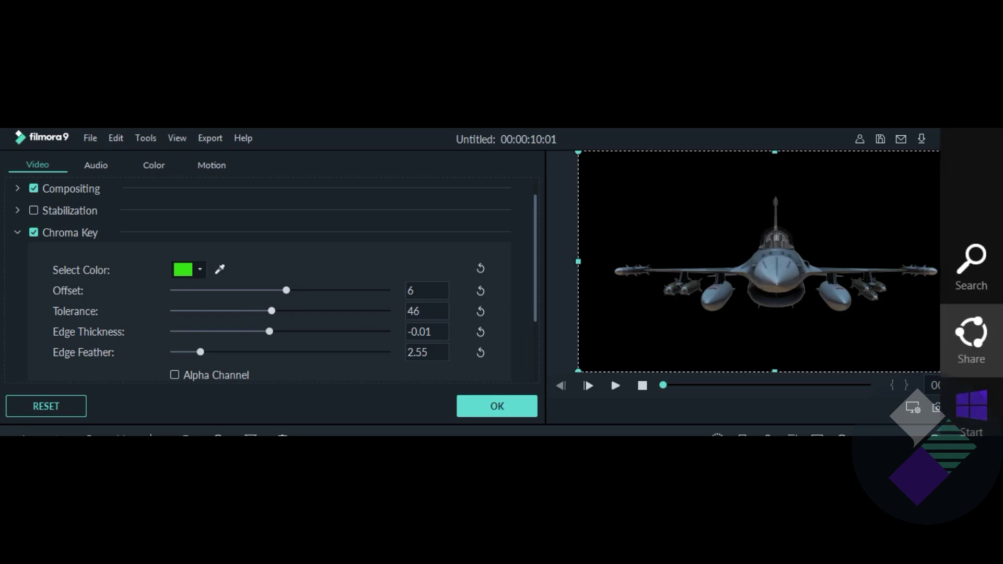
click(495, 406)
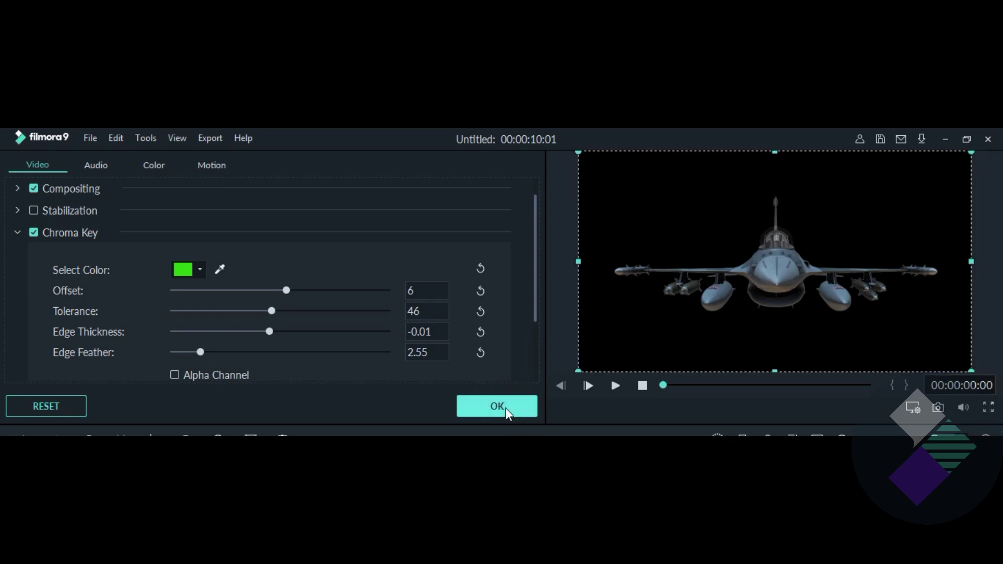
Step: Close the clip editor and play back the keyed jet isolated on black, then stop playback
click(507, 408)
click(613, 383)
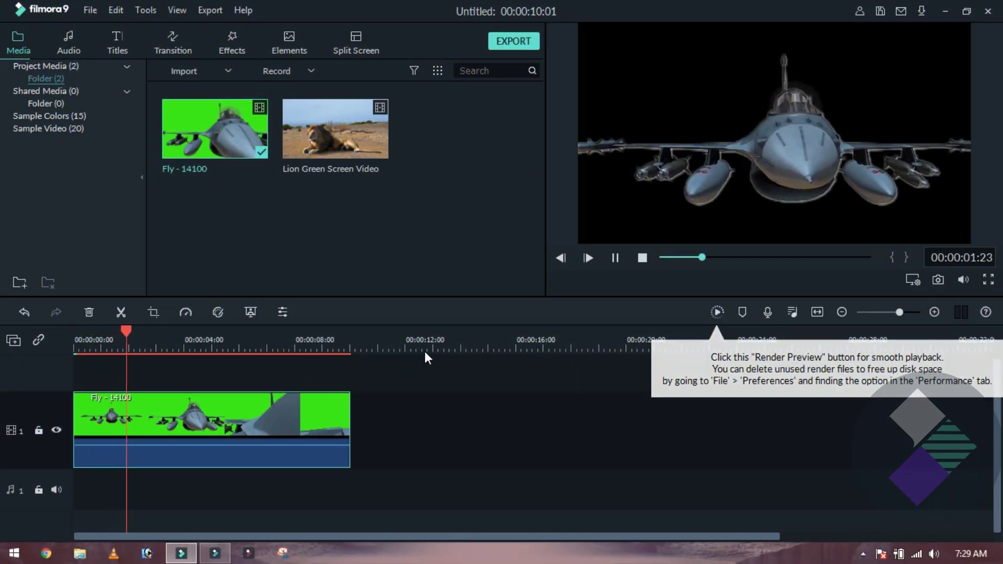
key(space)
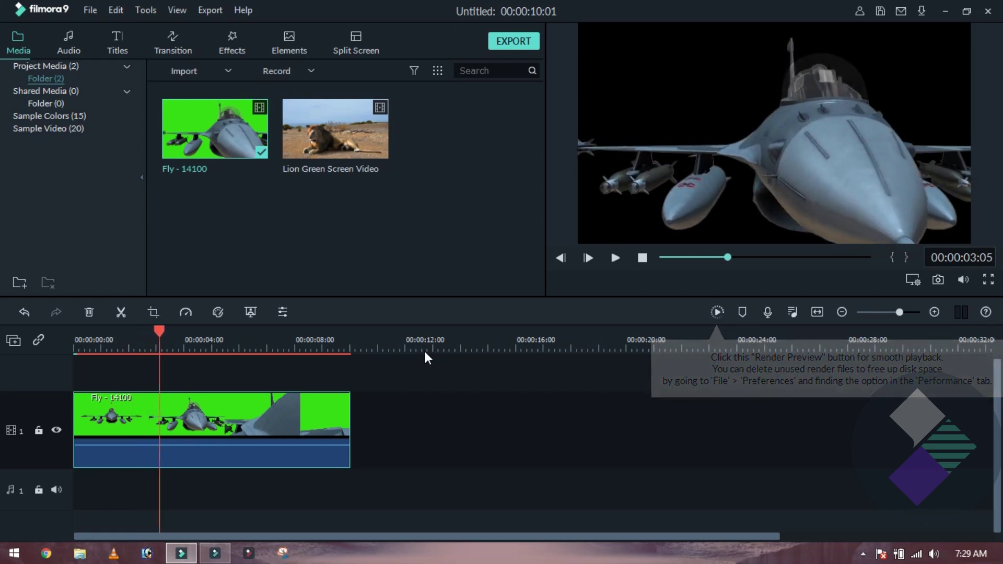
key(space)
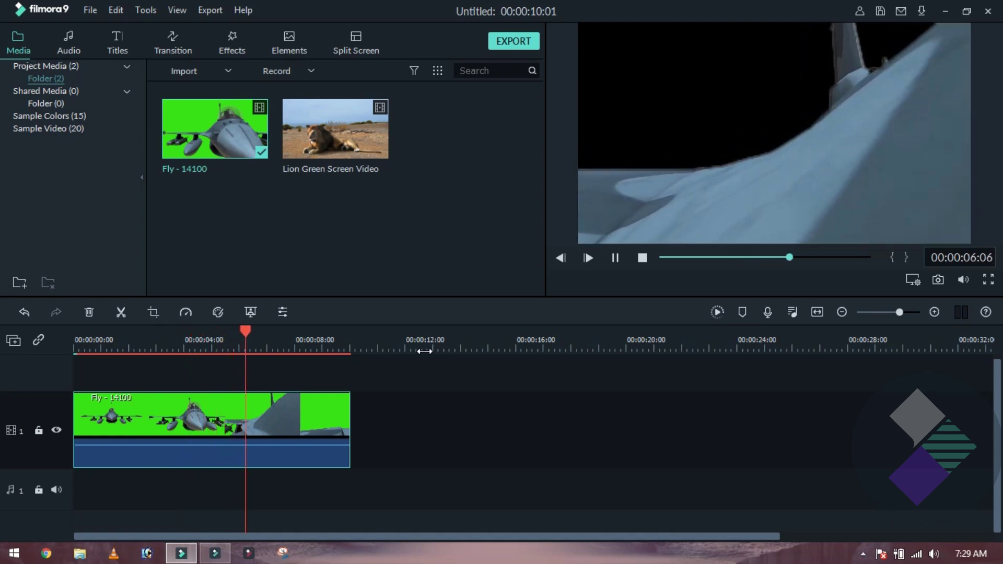
key(space)
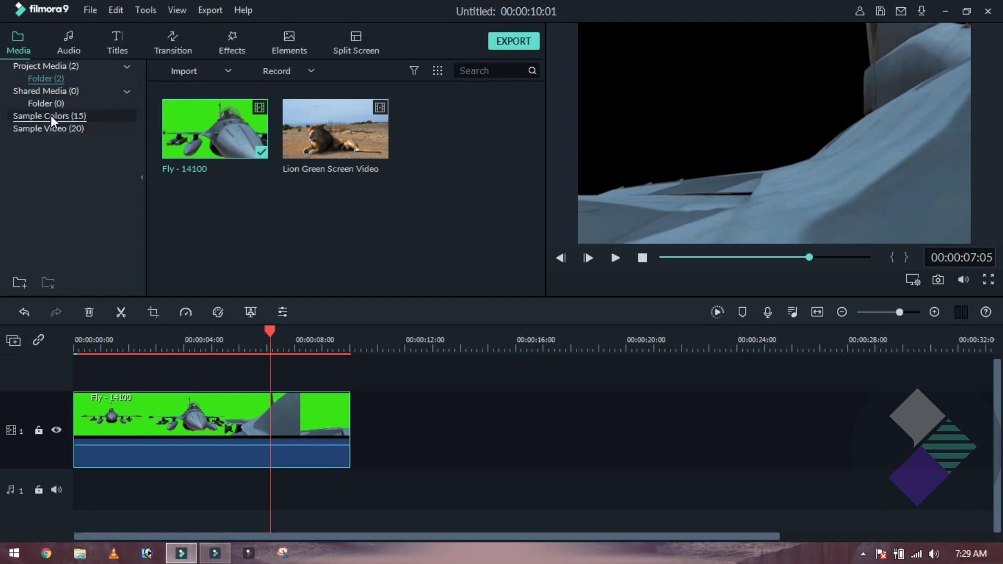
Step: Import the City_of_Zagreb_Parks image and place it on track 1 beneath the jet clip
click(201, 71)
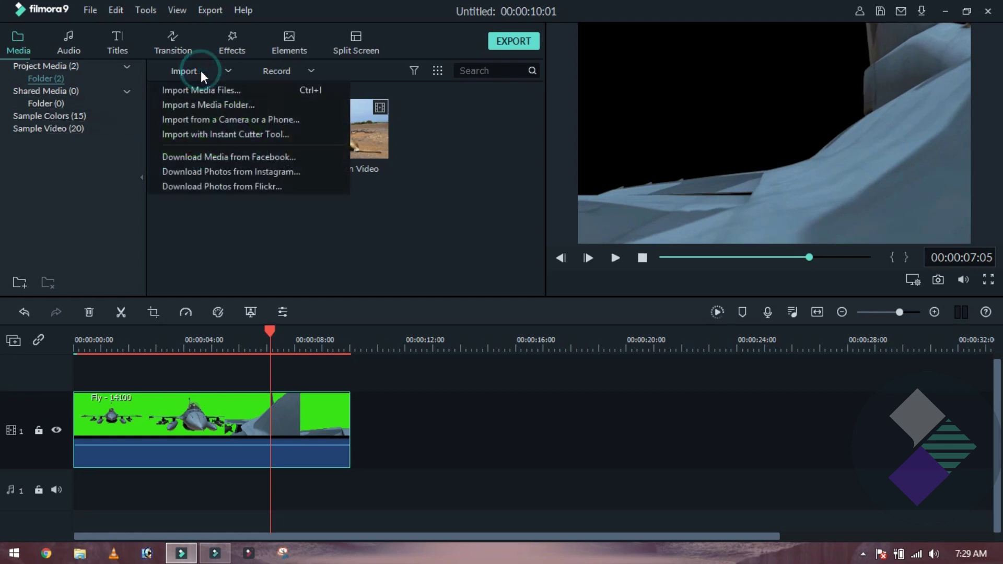
click(205, 89)
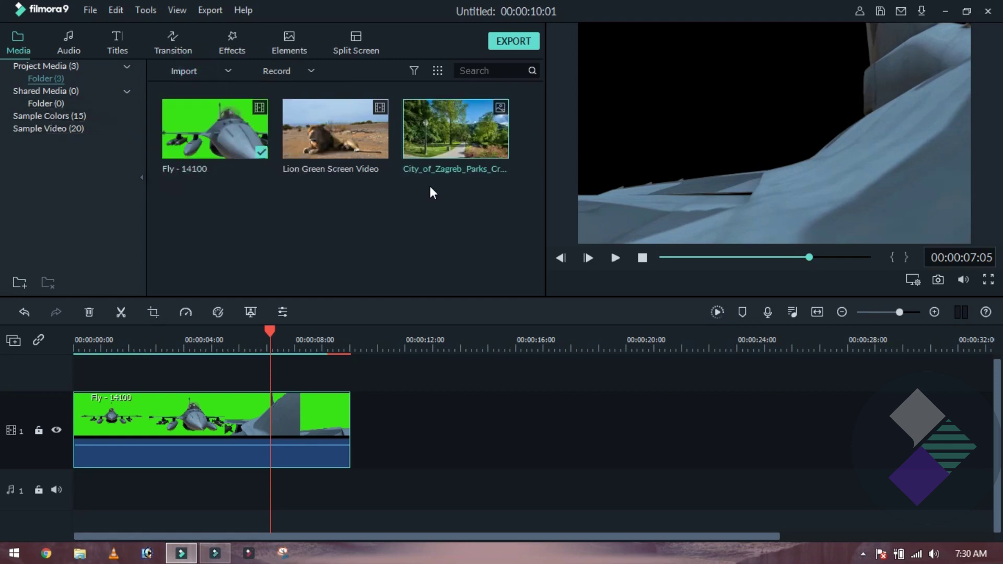
double_click(409, 150)
drag(410, 150, 61, 456)
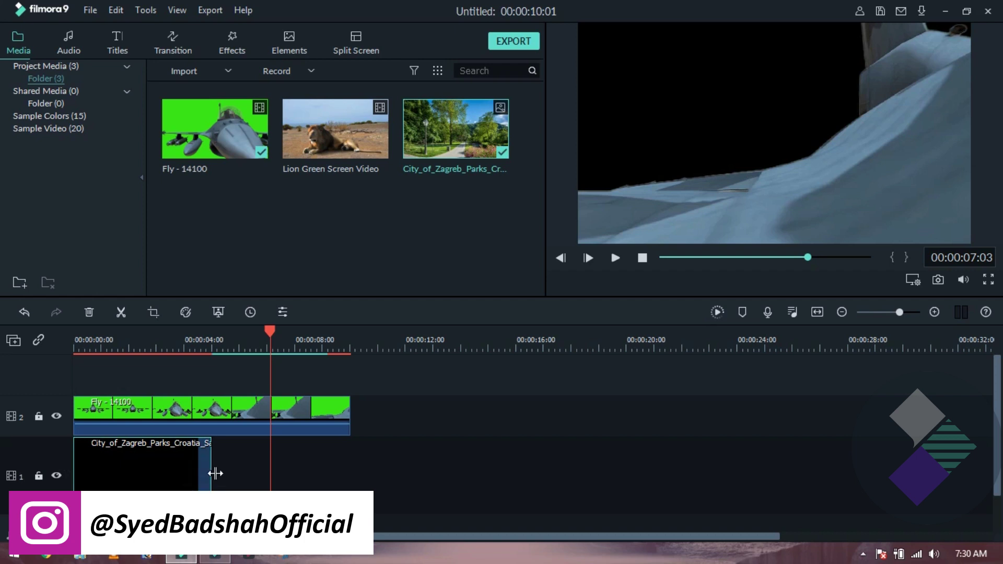
Step: Stretch the park image to the jet clip's end and return the preview to 0
click(101, 348)
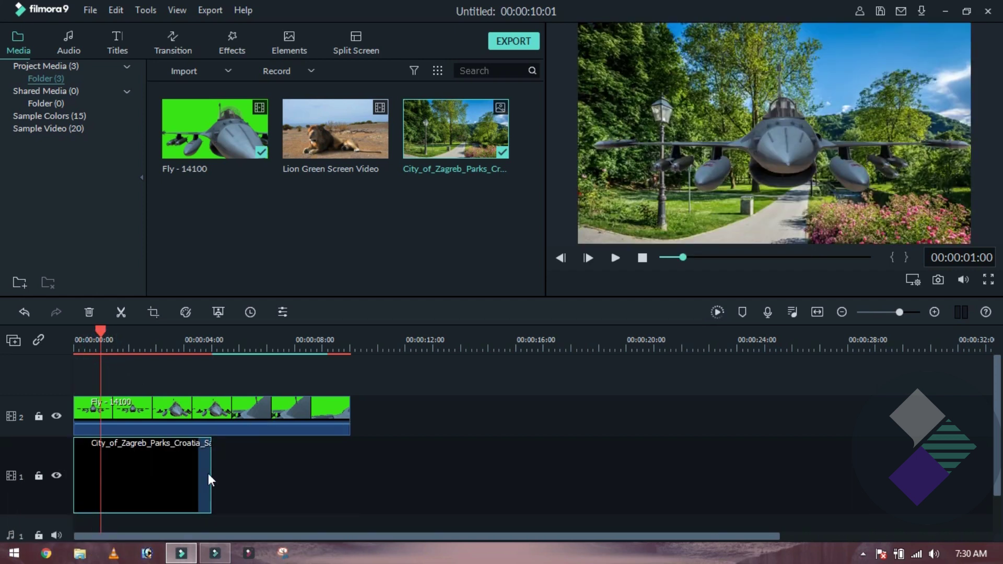
drag(211, 472, 349, 469)
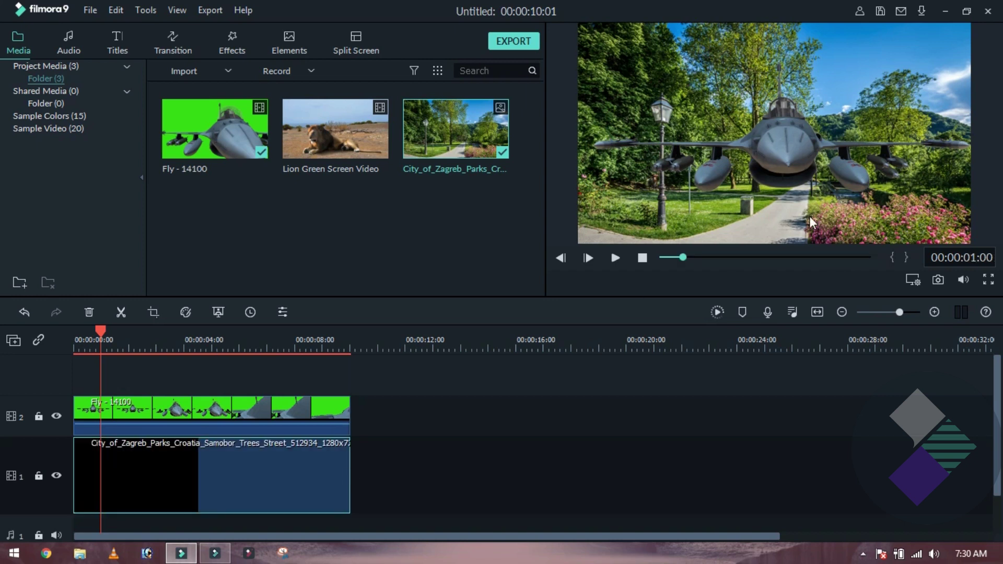
drag(672, 256, 624, 259)
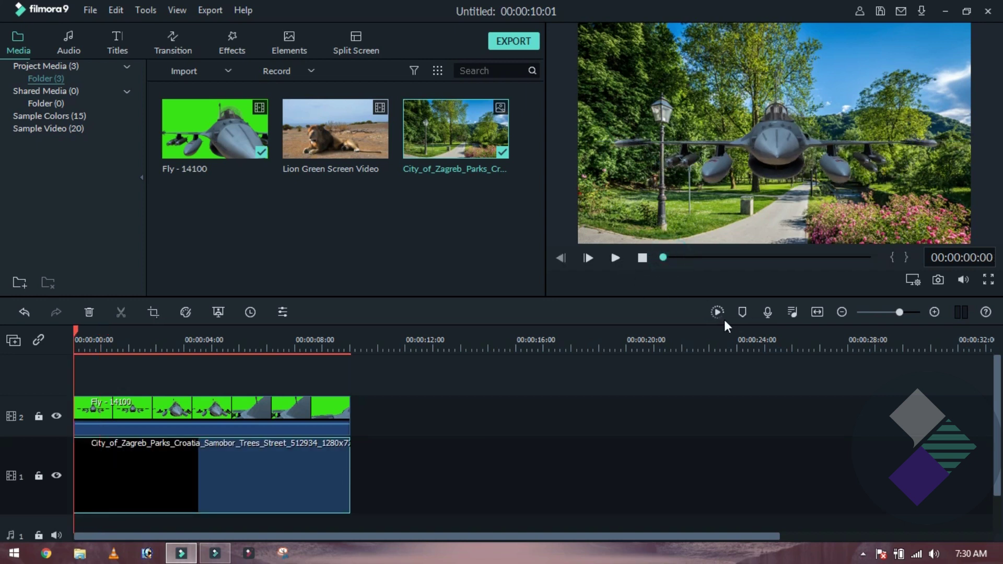